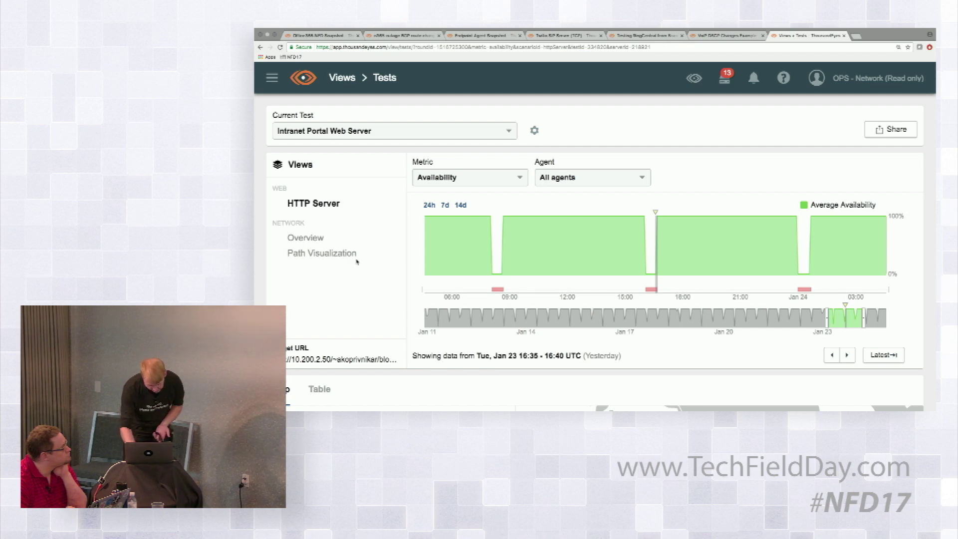
- Show the Intranet Portal Web Server test results as a table and set the HTTP Server metric to Throughput
scroll(349, 267, "down", 2)
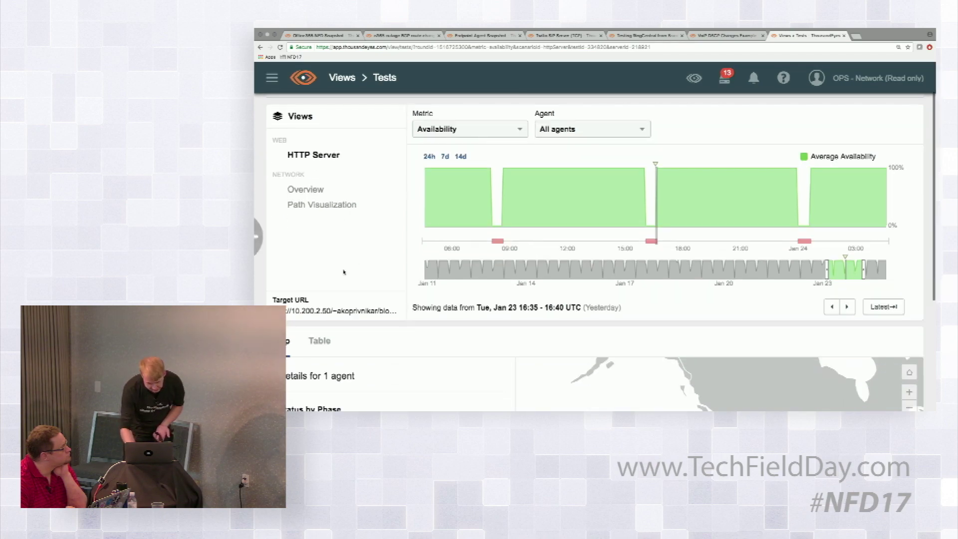
left_click(320, 343)
scroll(321, 345, "down", 1)
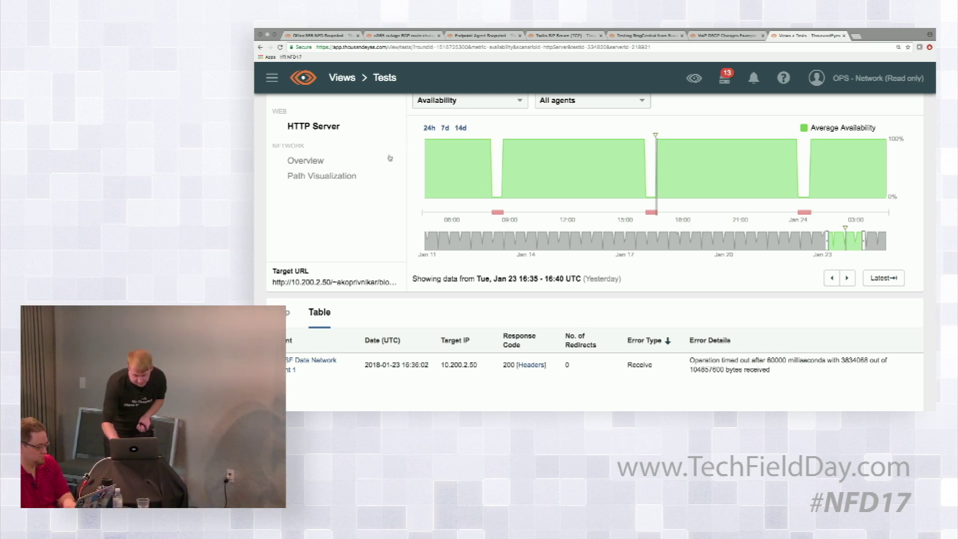
left_click(475, 105)
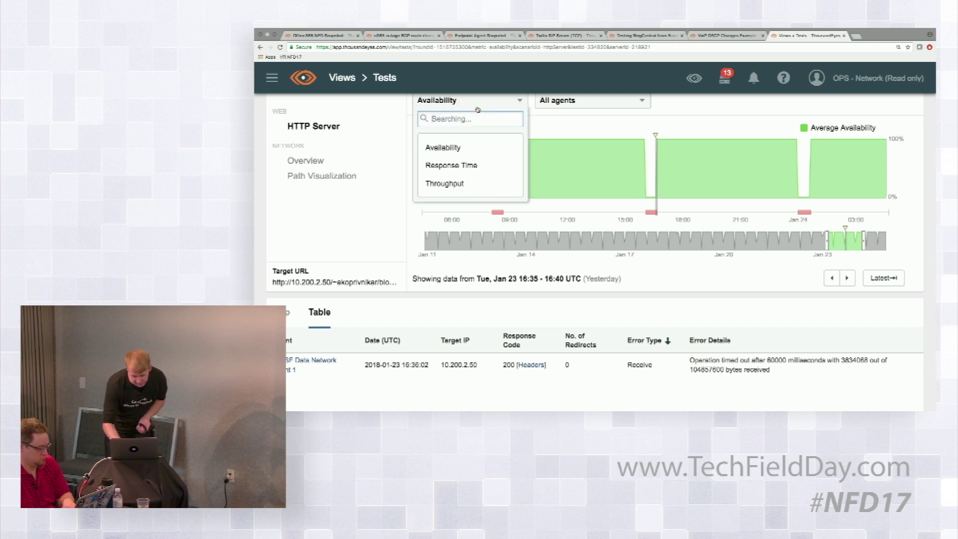
left_click(462, 188)
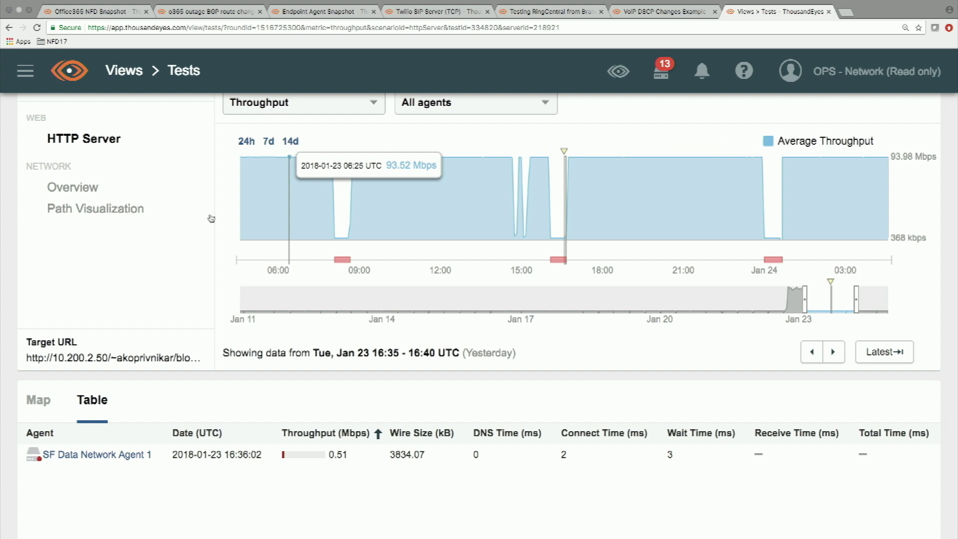
- Open the test's Path Visualization and compare its Latency chart with its Loss chart, ending on Loss
left_click(76, 209)
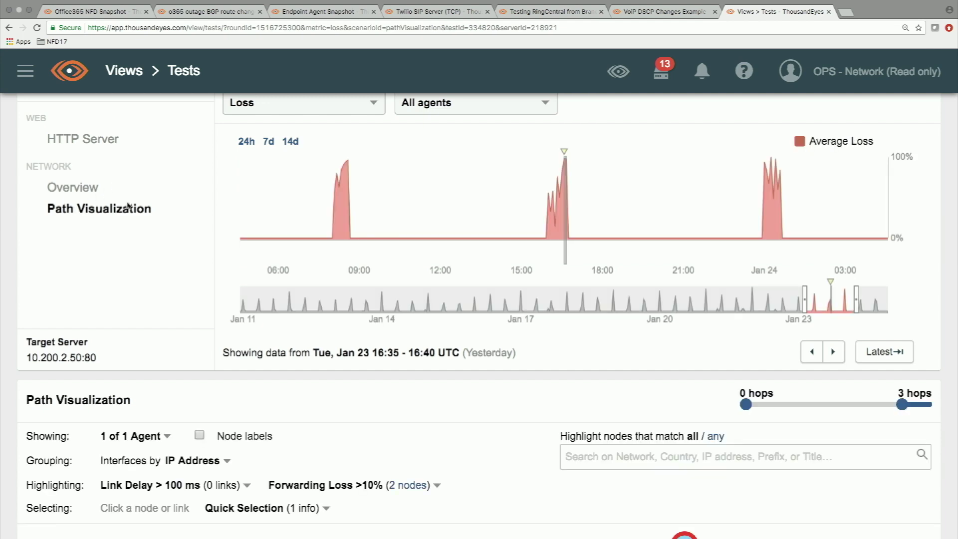
scroll(131, 275, "up", 2)
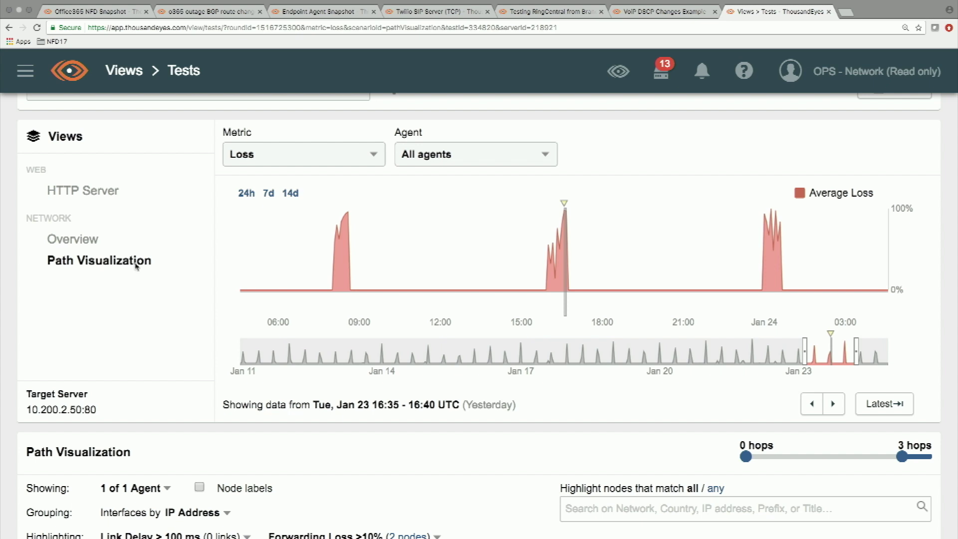
left_click(331, 154)
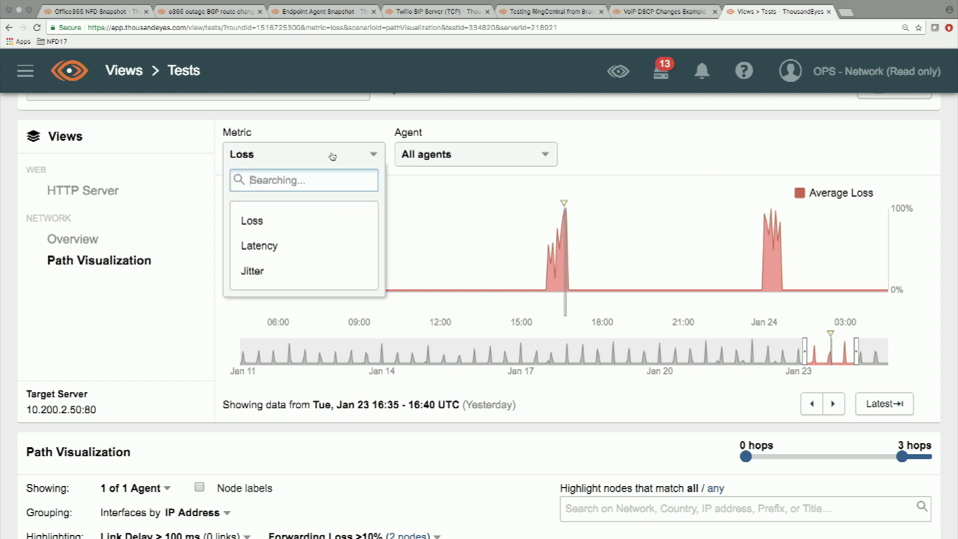
left_click(297, 246)
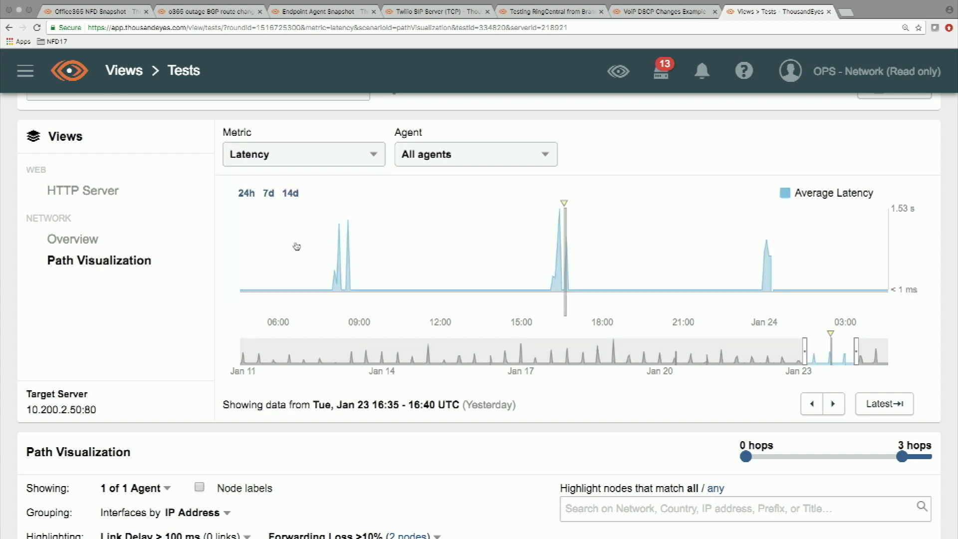
left_click(370, 164)
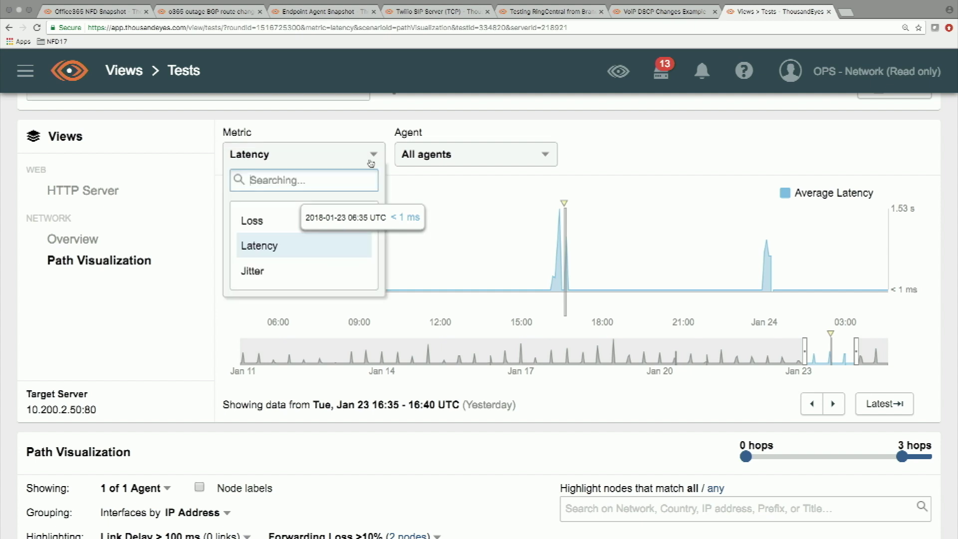
left_click(295, 224)
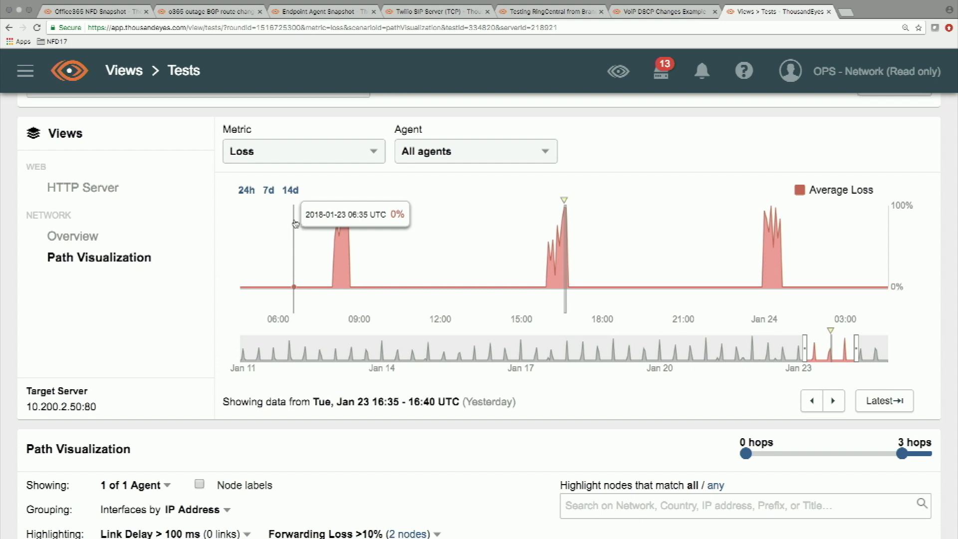
- Inspect the details of the router with loss and the switch before it on the network path from SF Data Network Agent 1
scroll(295, 223, "down", 6)
scroll(294, 223, "up", 2)
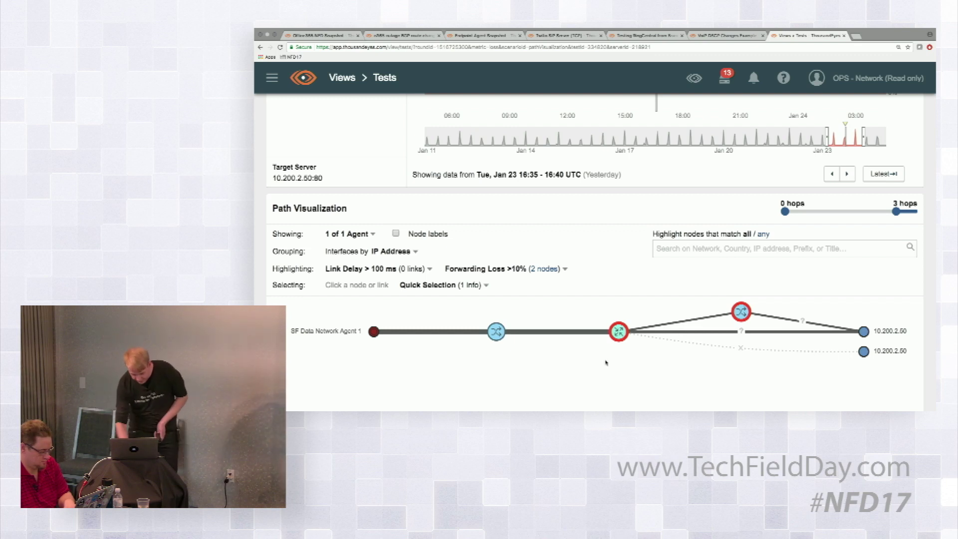
left_click(618, 334)
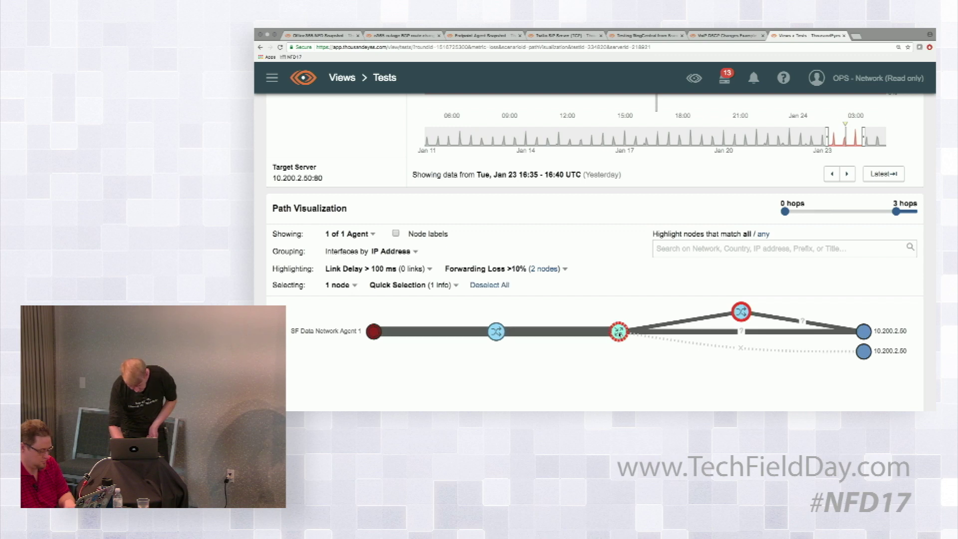
left_click(619, 333)
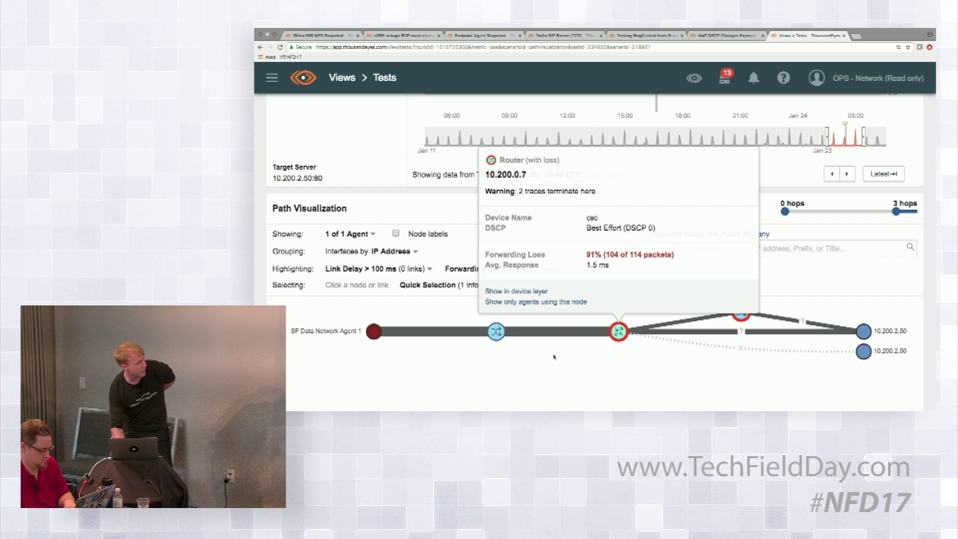
left_click(497, 333)
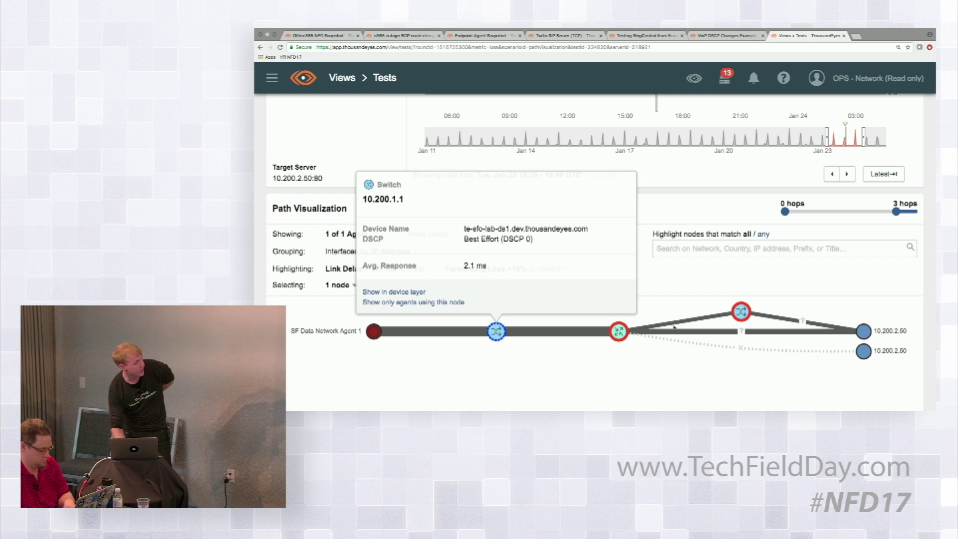
- Open the device layer for the switch with loss, 10.200.0.8, in a separate browser tab and view it
left_click(741, 311)
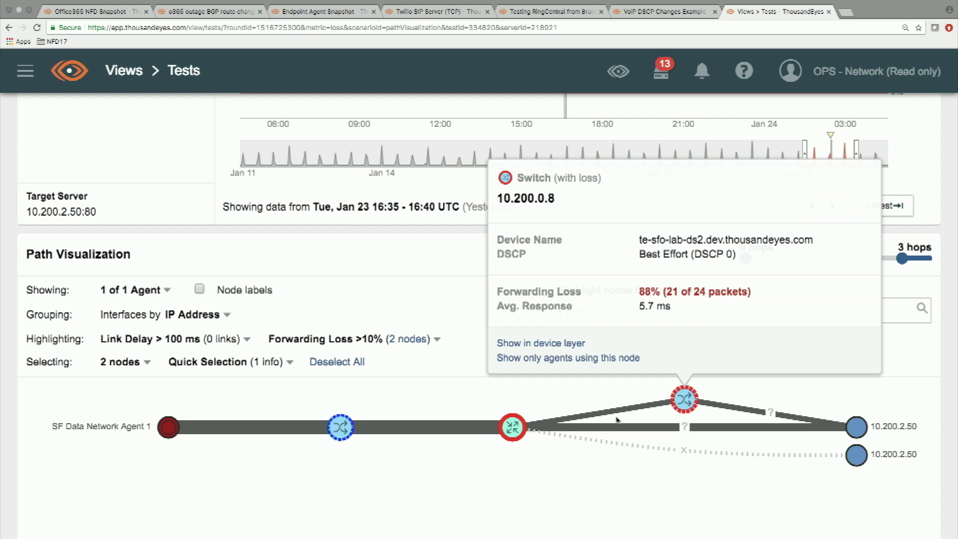
left_click(570, 343, "super")
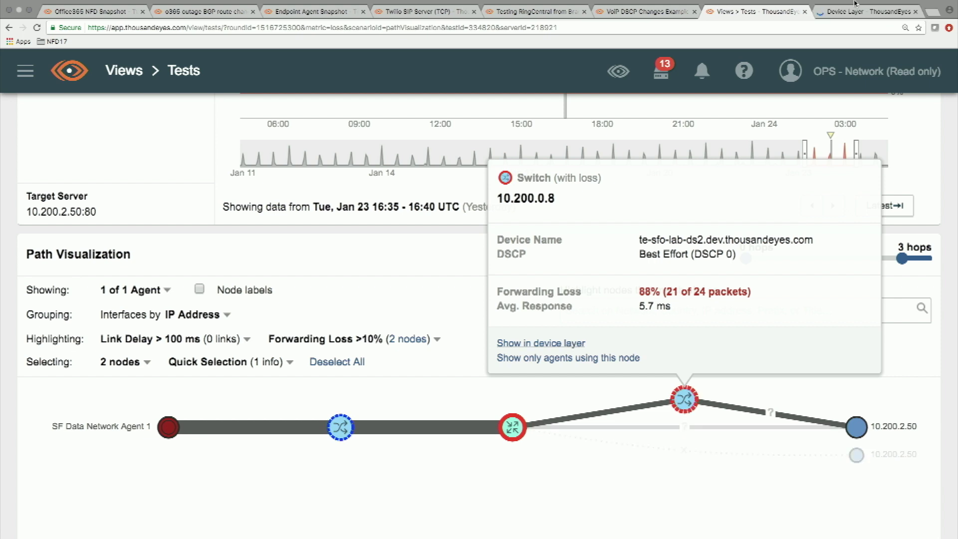
left_click(847, 26)
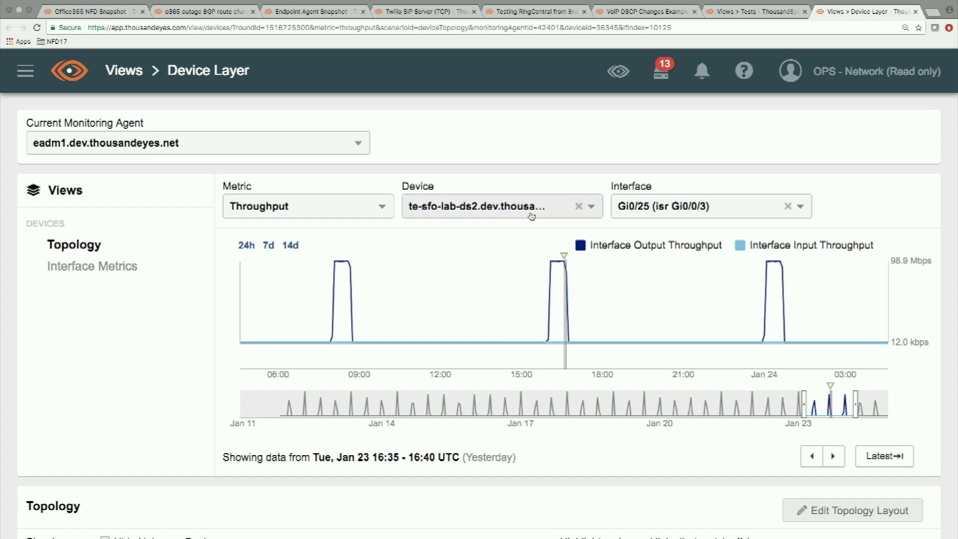
- Clear the device filter and show the throughput of as2.sfo1.o.thousandeyes.com
left_click(578, 206)
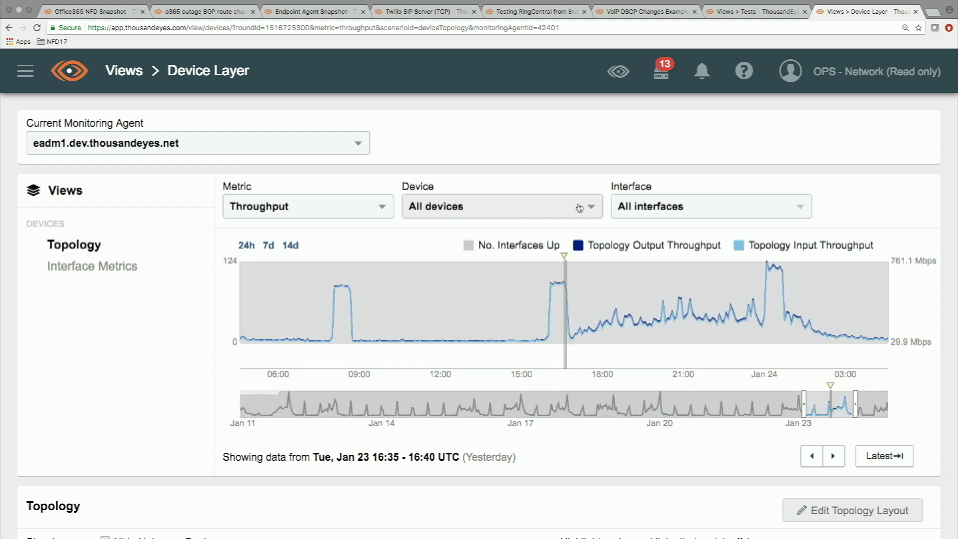
left_click(571, 207)
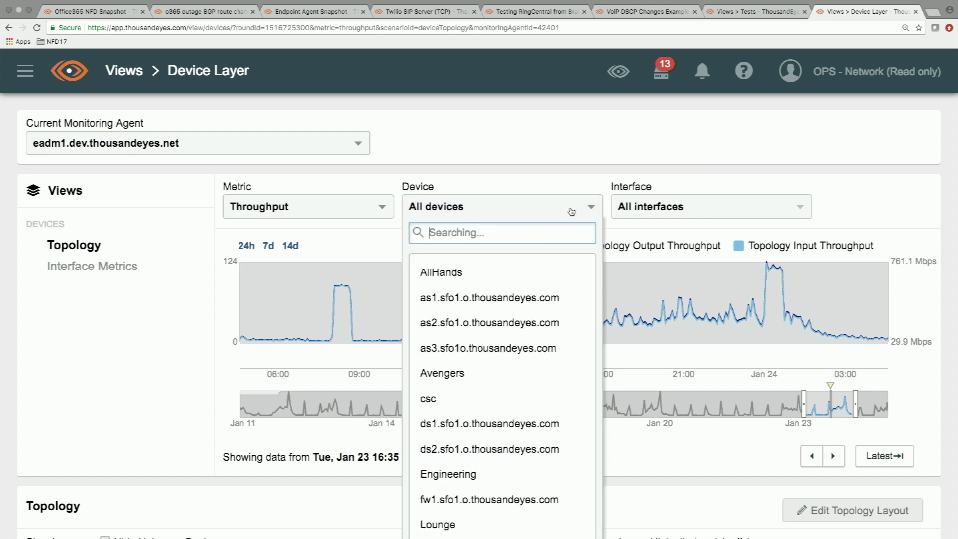
left_click(489, 323)
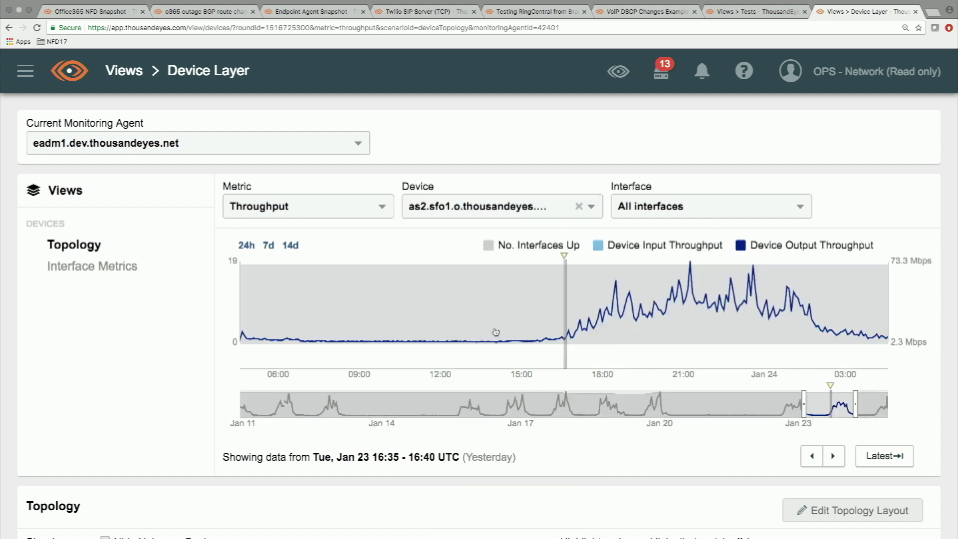
- Find the lab devices and filter the throughput chart to te-sfo-lab-ds2.dev.thousandeyes.com, interface Gi0/25 (isr Gi0/0/3)
left_click(591, 210)
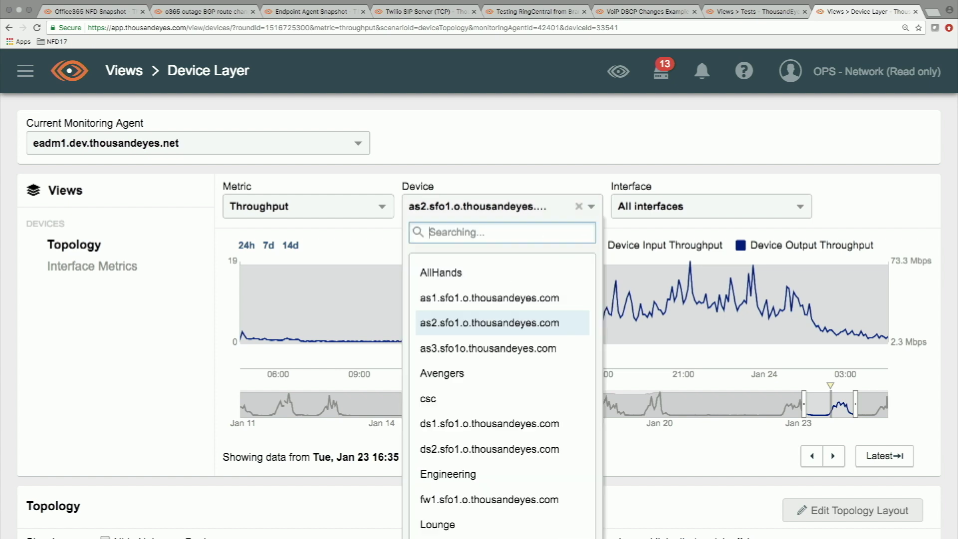
type("lab")
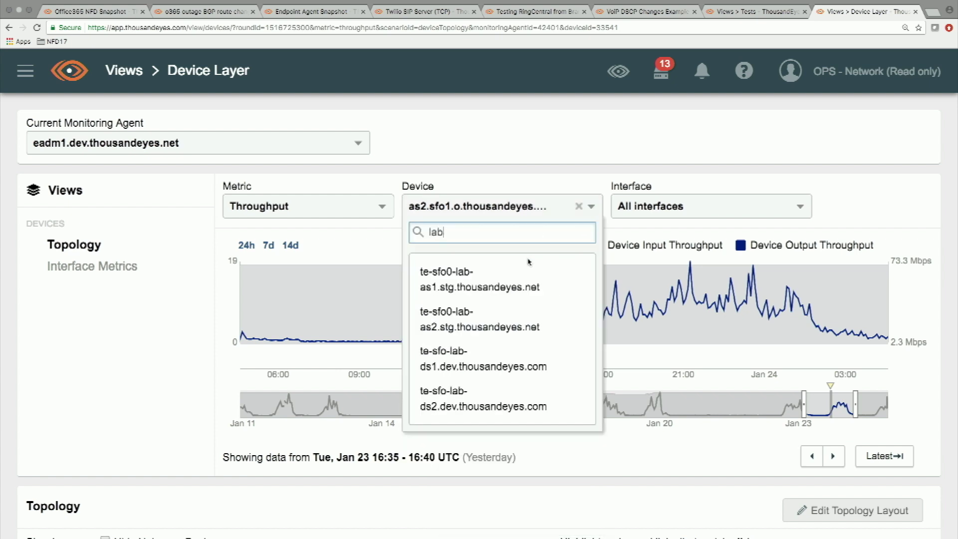
left_click(467, 409)
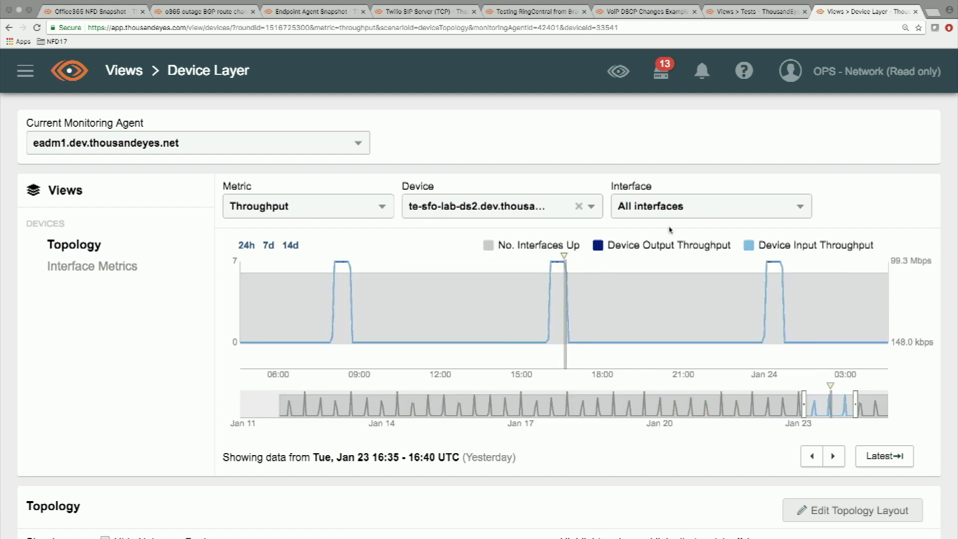
left_click(673, 216)
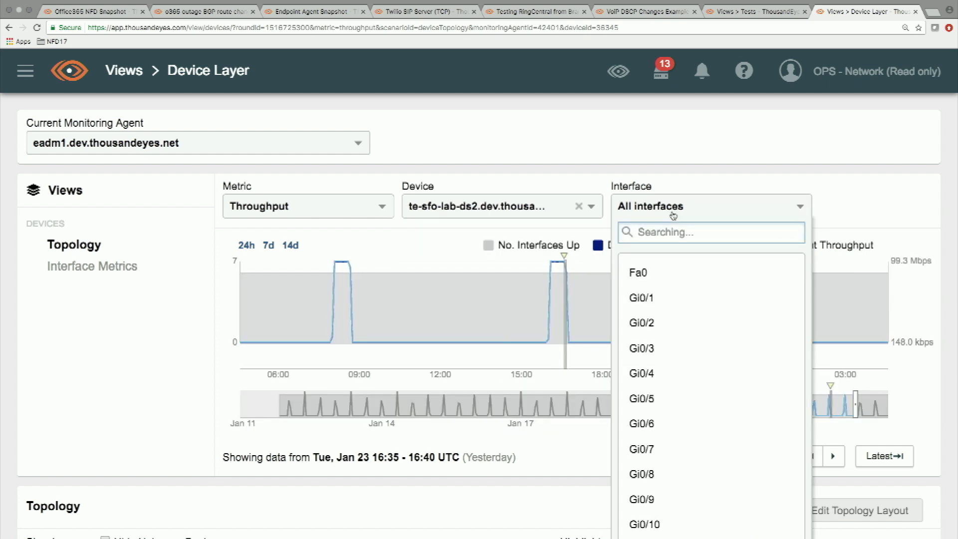
type("25")
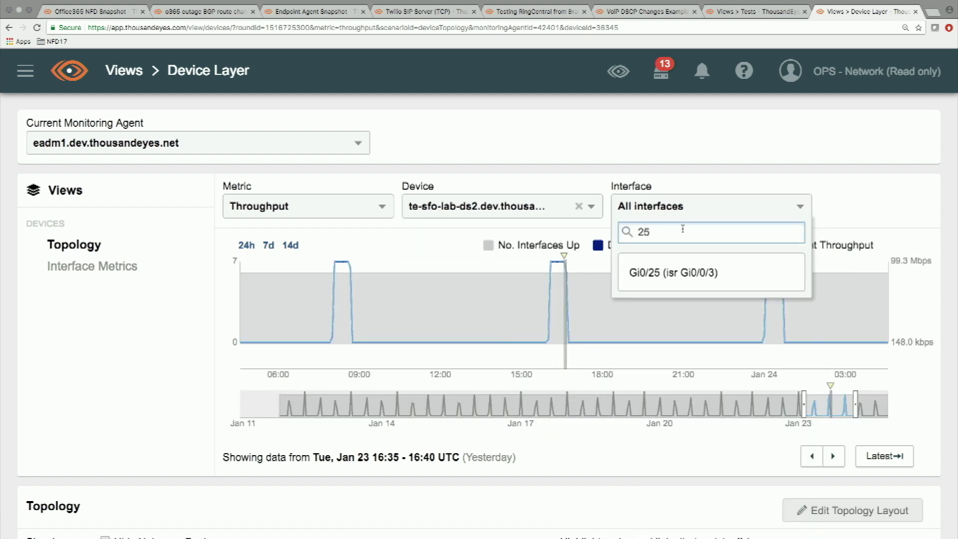
left_click(679, 271)
mouse_move(677, 271)
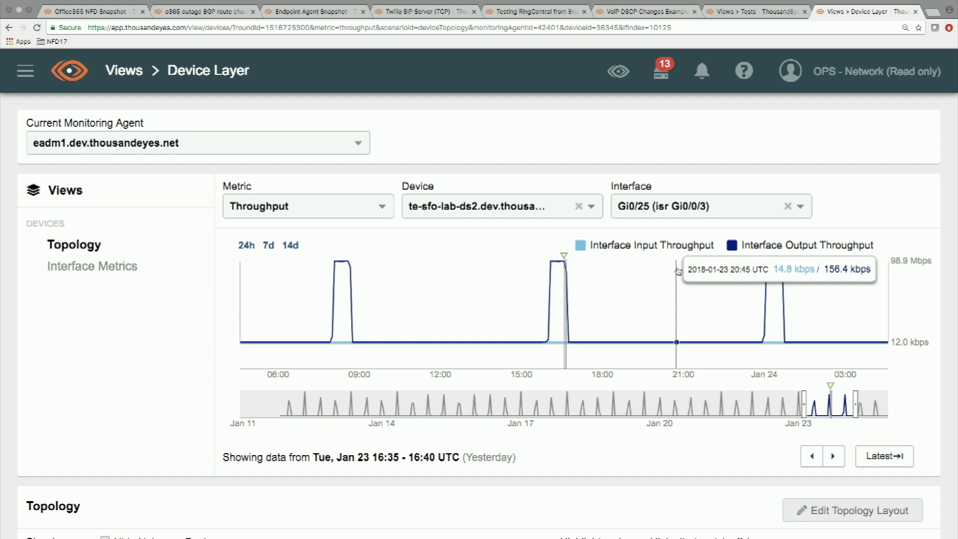
- Set the metric for the Gi0/25 interface to Discards
left_click(360, 207)
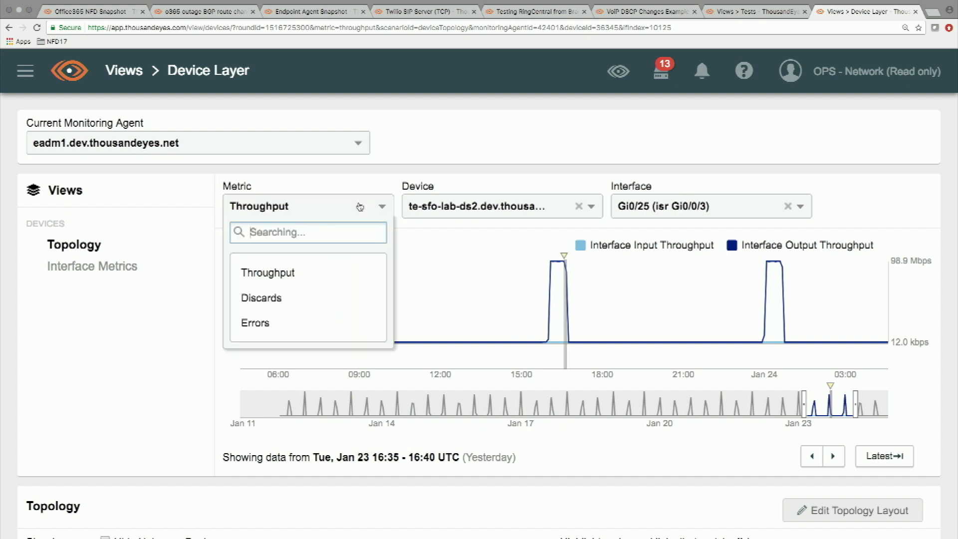
left_click(300, 301)
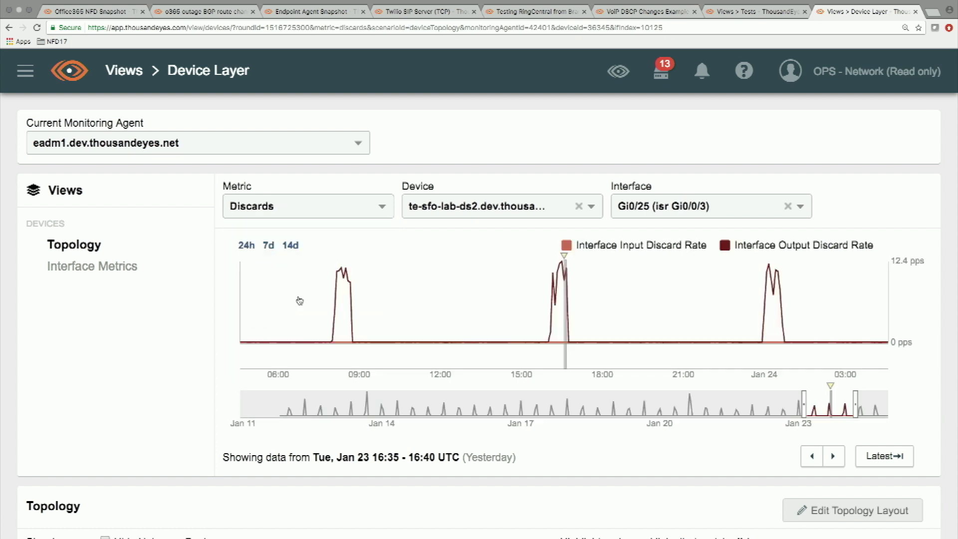
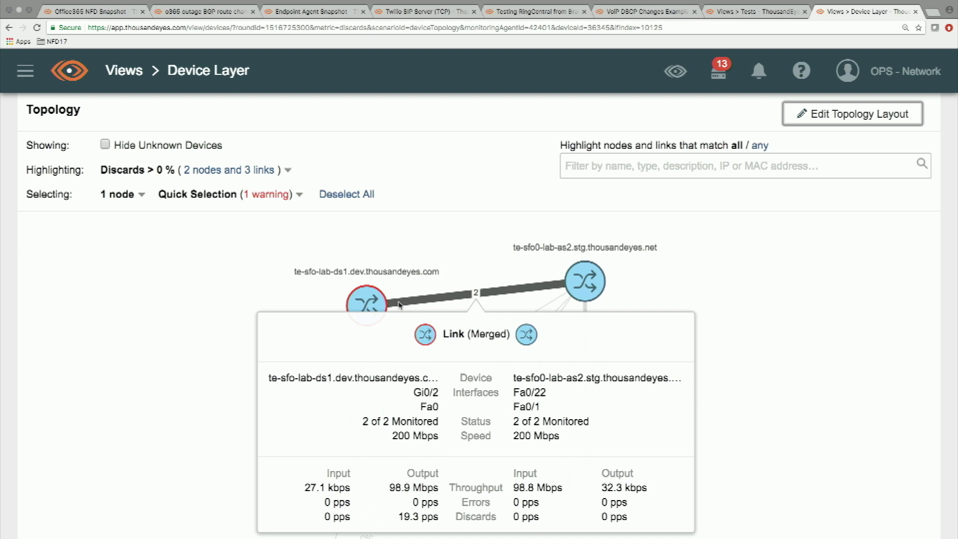
- Dismiss the merged link's details and set the topology highlighting threshold to discards above 0.1 %
left_click(475, 293)
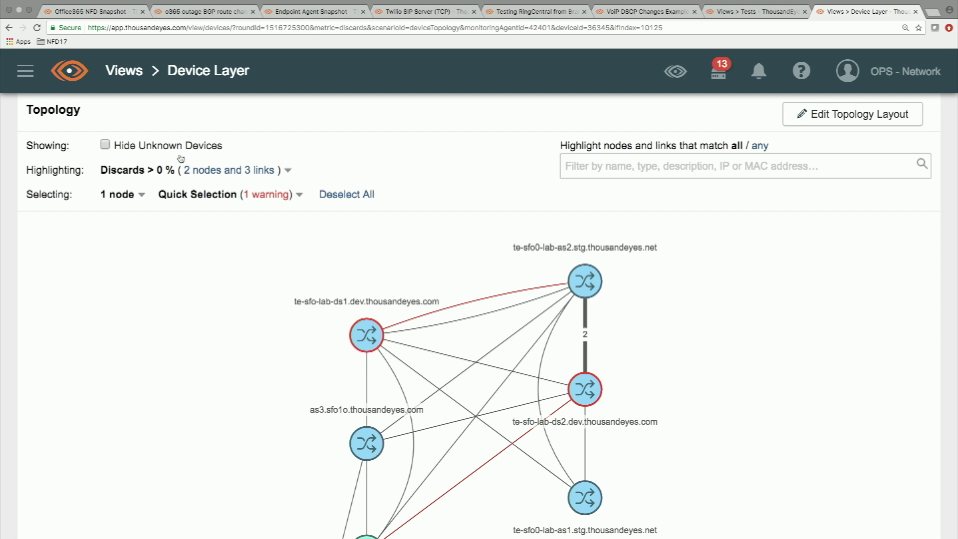
left_click(150, 171)
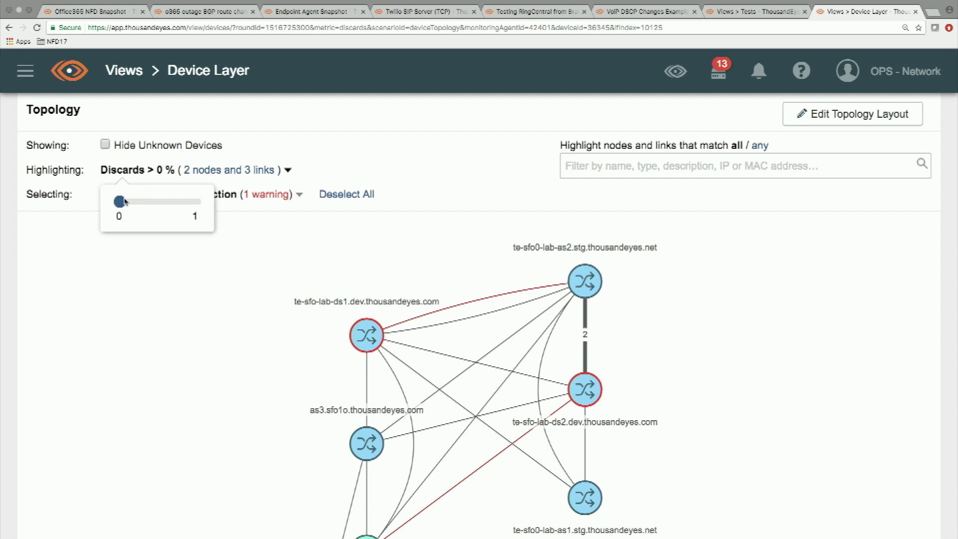
left_click_drag(118, 202, 129, 205)
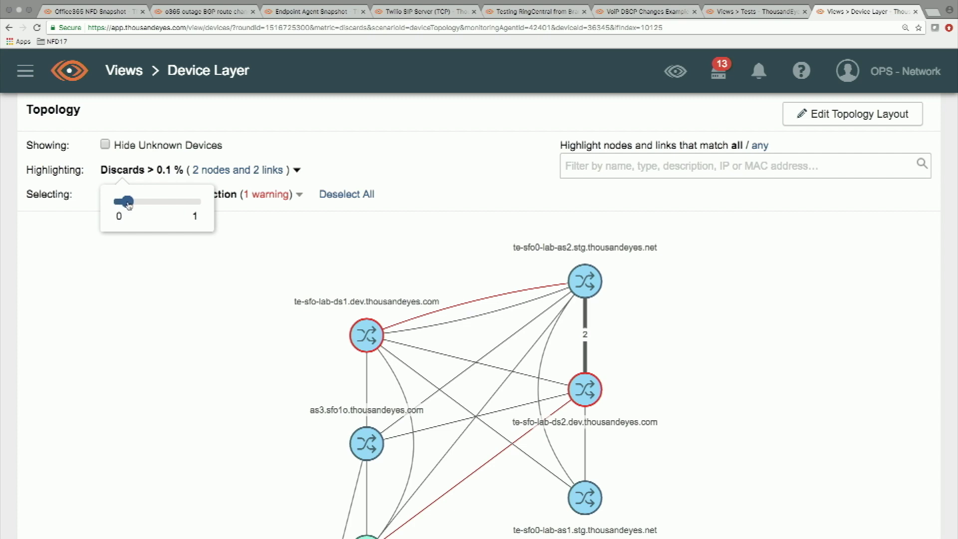
left_click(115, 274)
- Examine the topology map's highlighted switches and links, from the lab switches down to the wireless access points
scroll(189, 317, "down", 3)
scroll(189, 317, "up", 8)
scroll(190, 317, "down", 7)
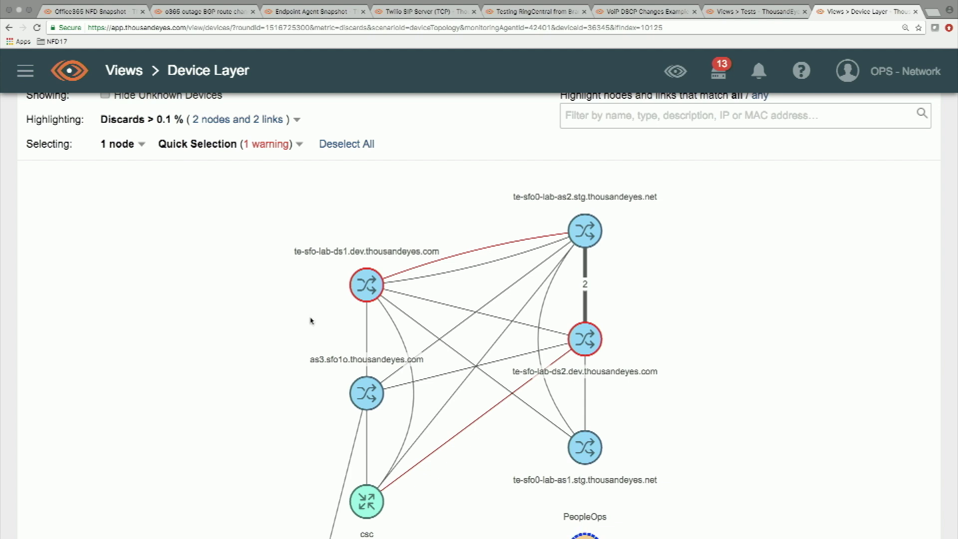
mouse_move(364, 291)
mouse_move(557, 362)
mouse_move(601, 241)
mouse_move(572, 444)
scroll(160, 229, "down", 10)
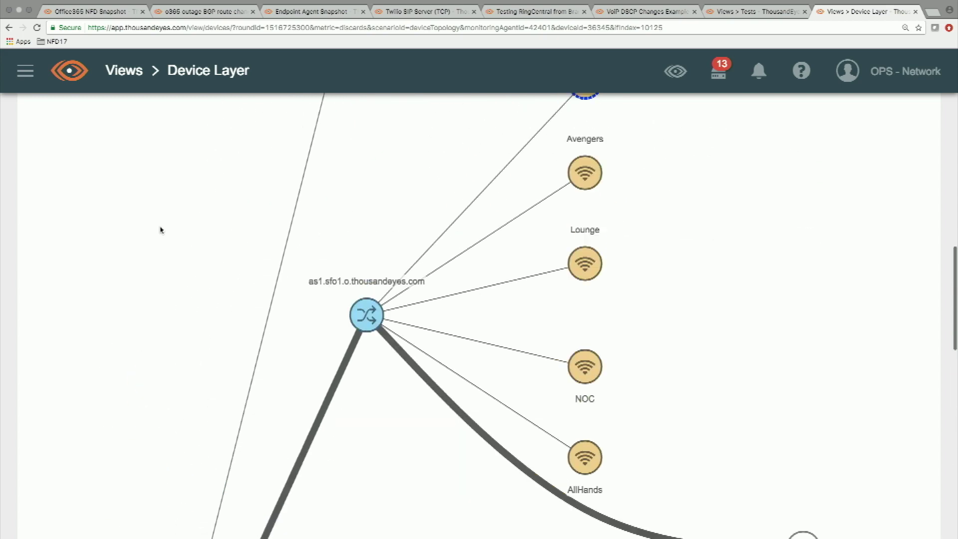
- Set the device layer metric back to Throughput for the selected switch interface
scroll(161, 229, "up", 14)
scroll(160, 232, "up", 6)
left_click(284, 208)
left_click(264, 271)
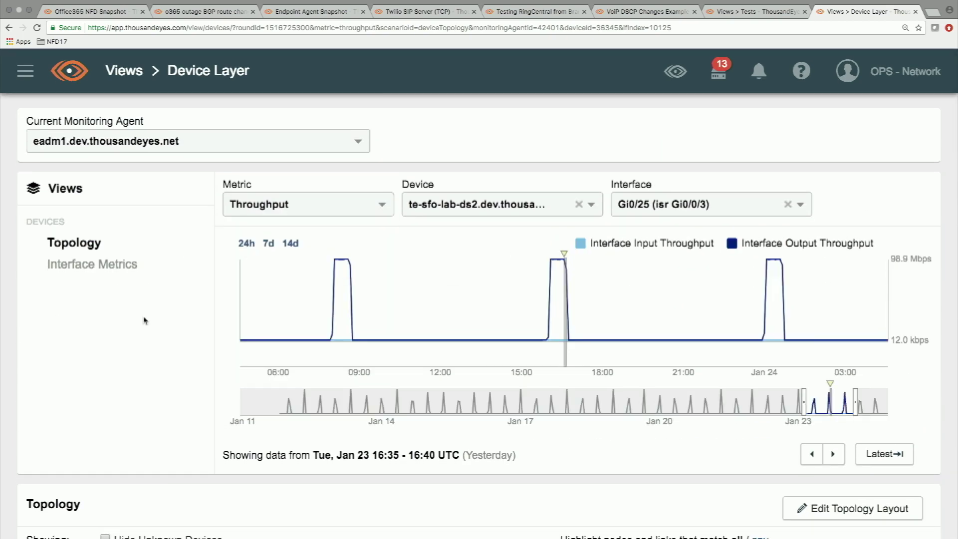
- Set the topology highlighting threshold to throughput above 6 %
scroll(144, 320, "down", 5)
scroll(145, 320, "down", 4)
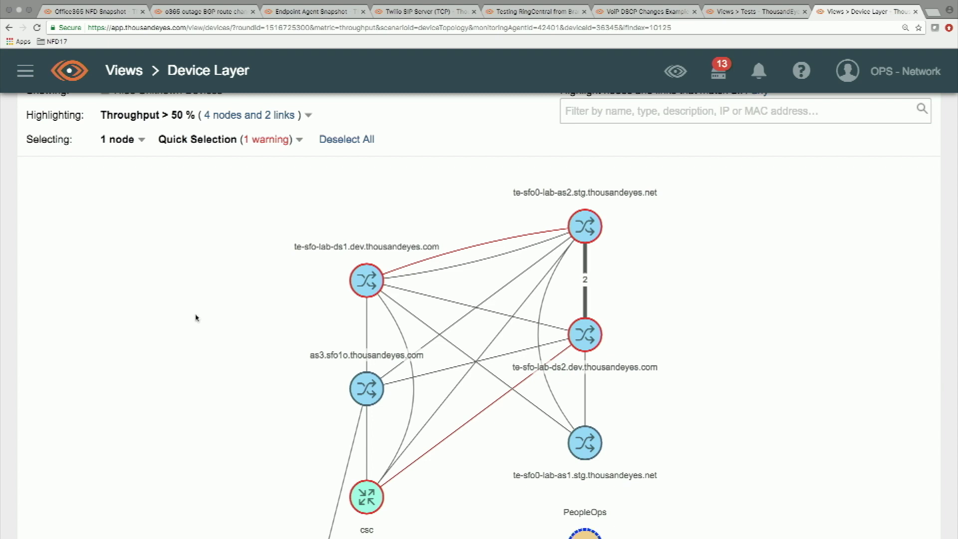
left_click(167, 118)
left_click_drag(158, 147, 125, 148)
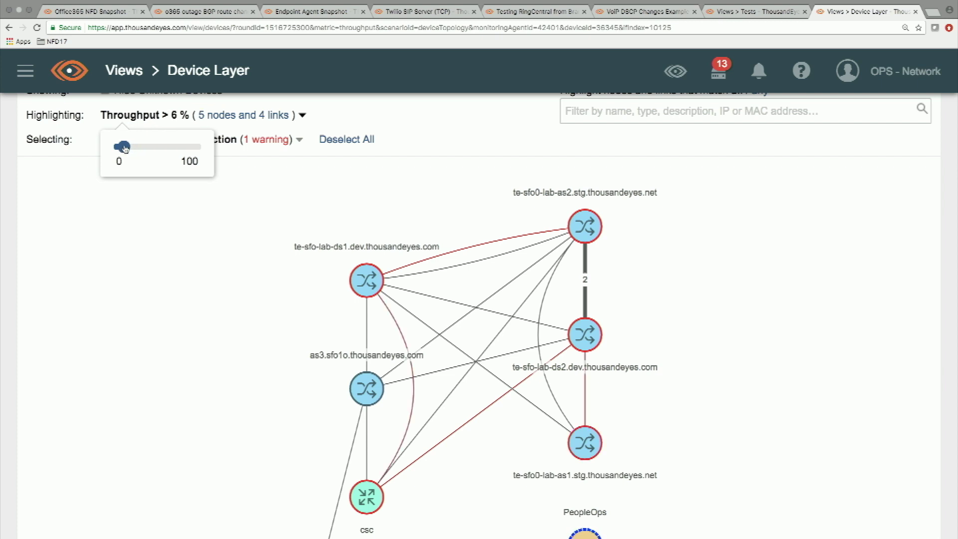
left_click(105, 260)
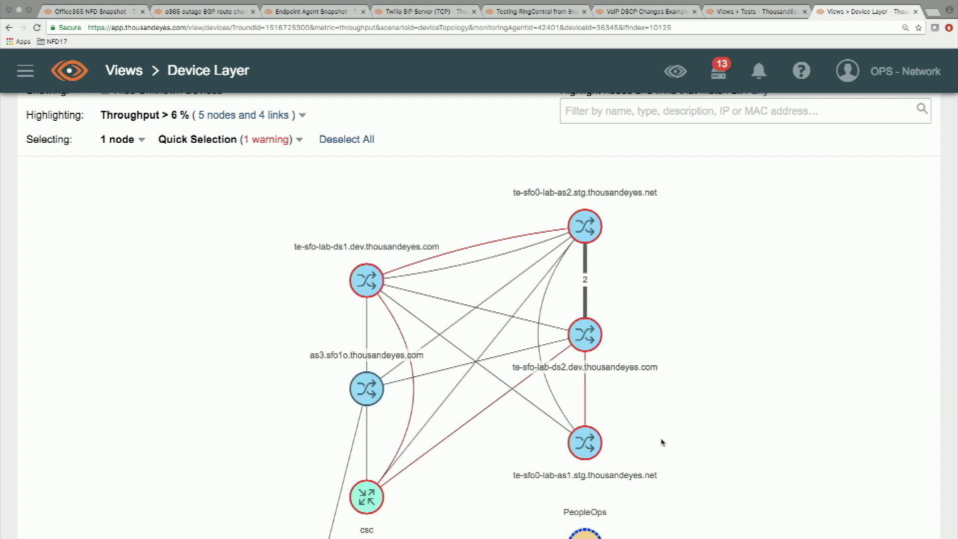
- Inspect the details of the highlighted links from te-sfo-lab-ds2 to te-sfo0-lab-as1 and from csc to te-sfo-lab-ds1
mouse_move(592, 451)
mouse_move(584, 393)
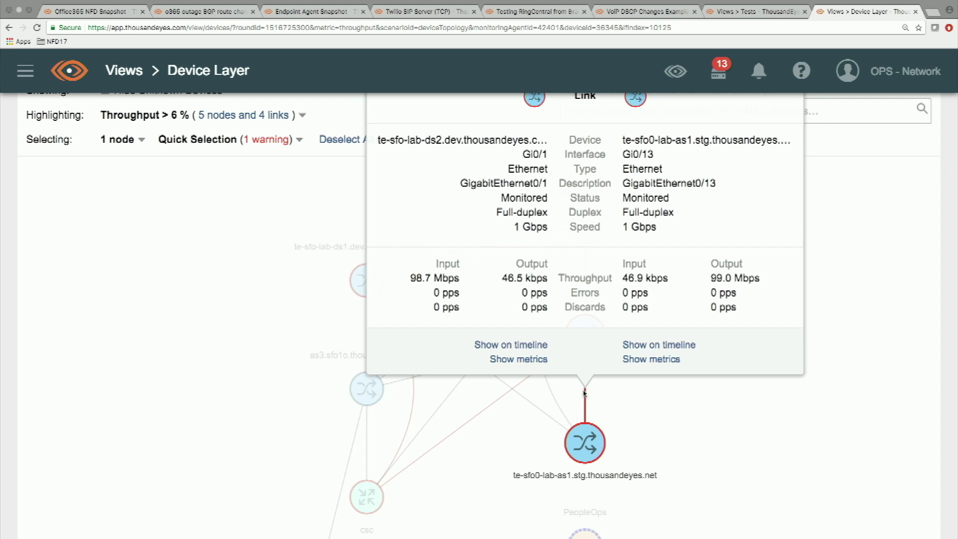
mouse_move(481, 406)
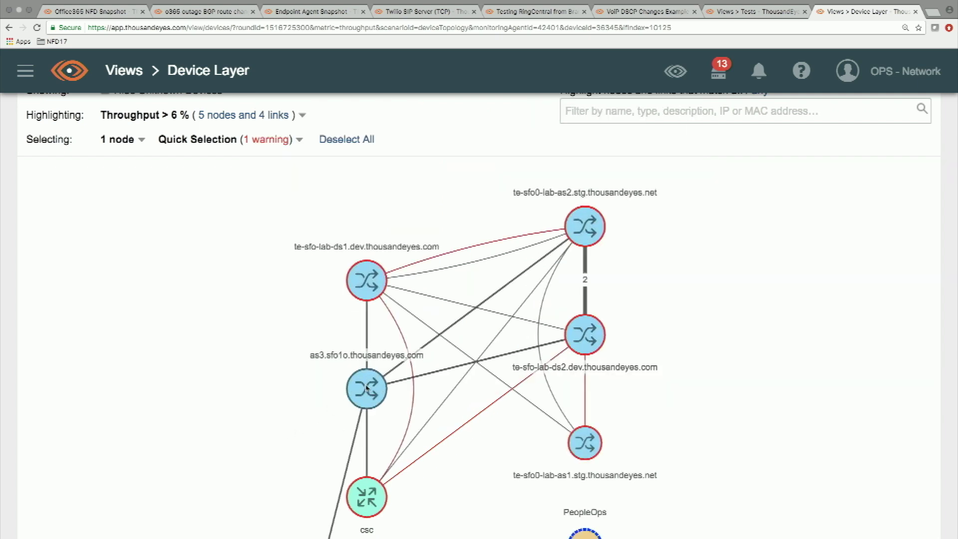
mouse_move(413, 396)
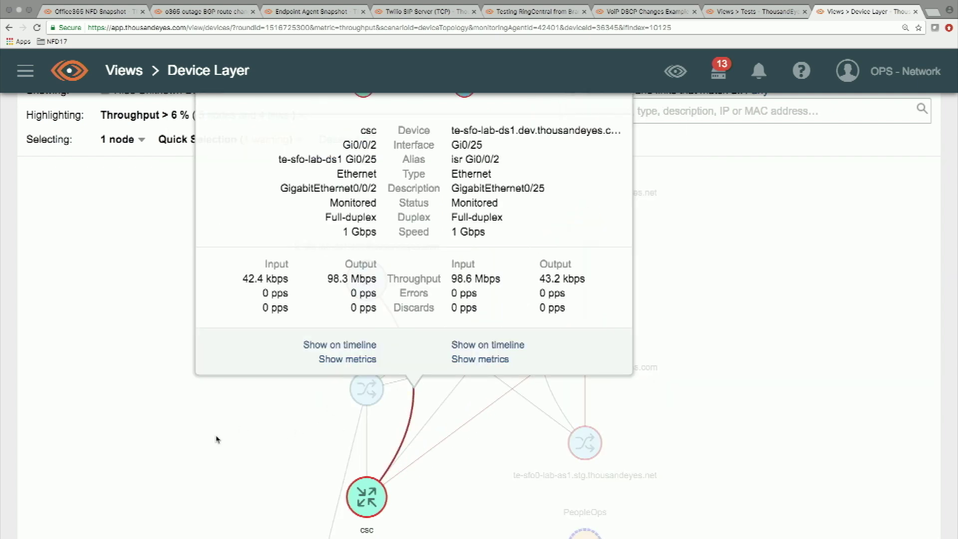
mouse_move(412, 265)
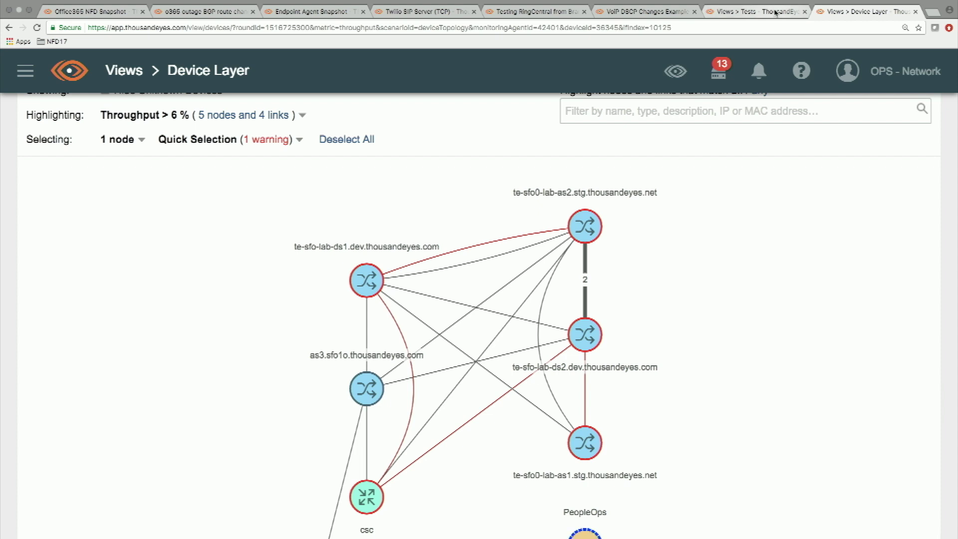
- Return to the Intranet Portal Web Server test and review its HTTP Server availability timeline and results table
left_click(756, 12)
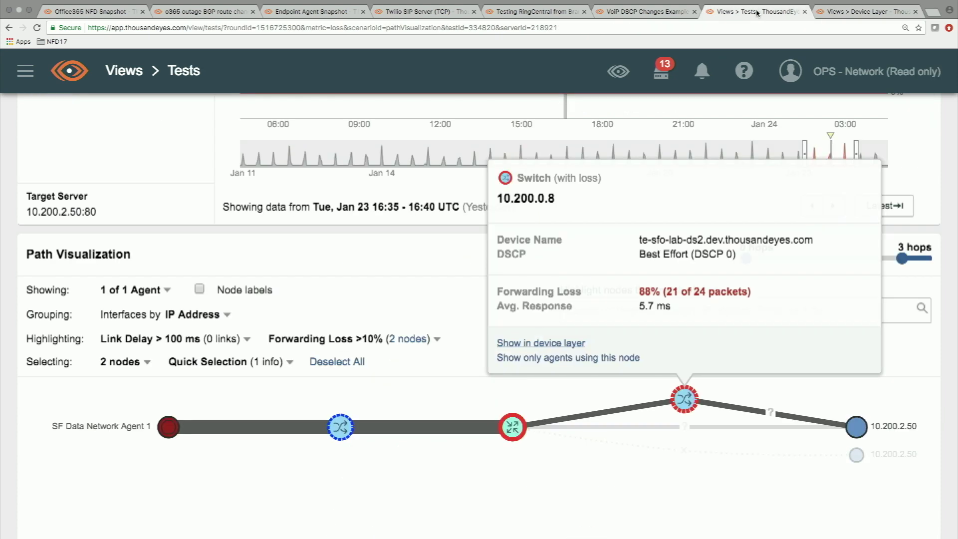
scroll(308, 363, "up", 5)
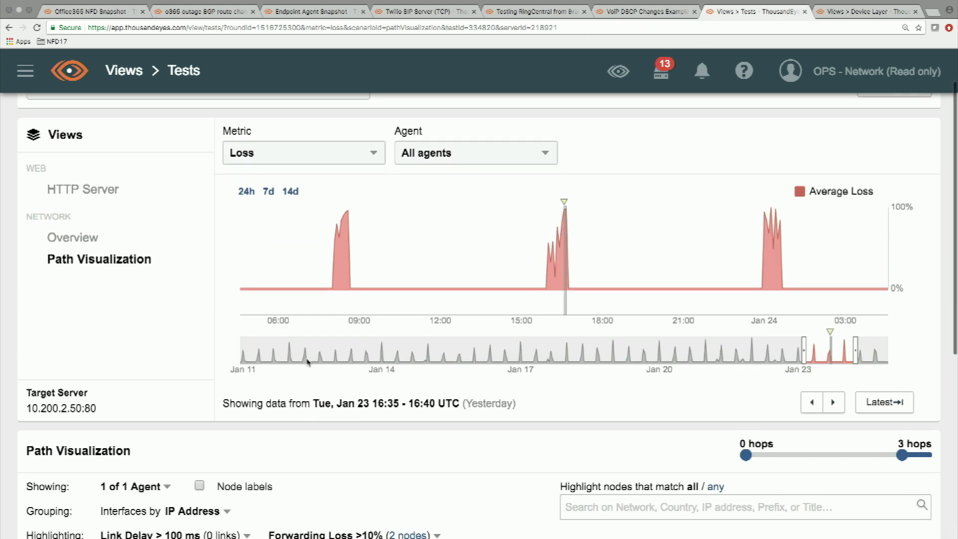
scroll(307, 362, "up", 2)
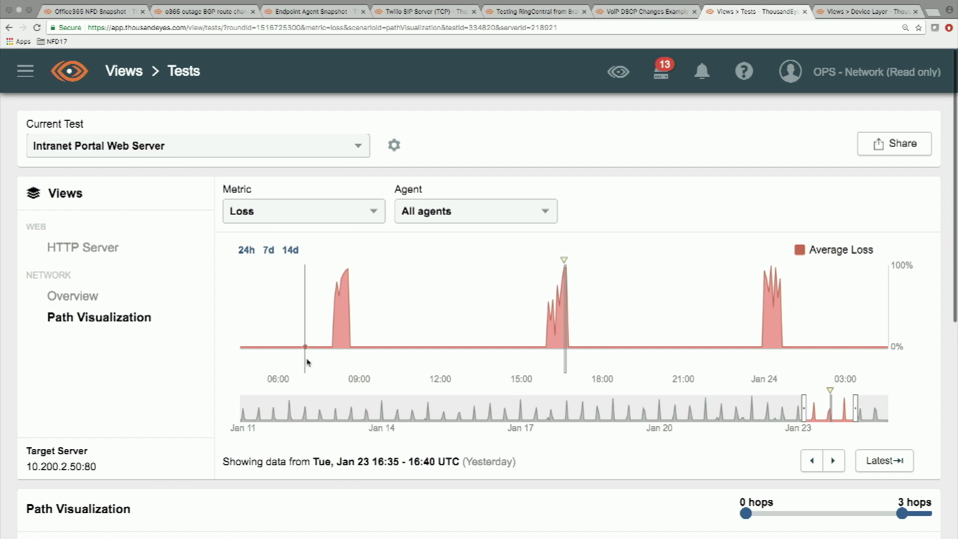
left_click(99, 249)
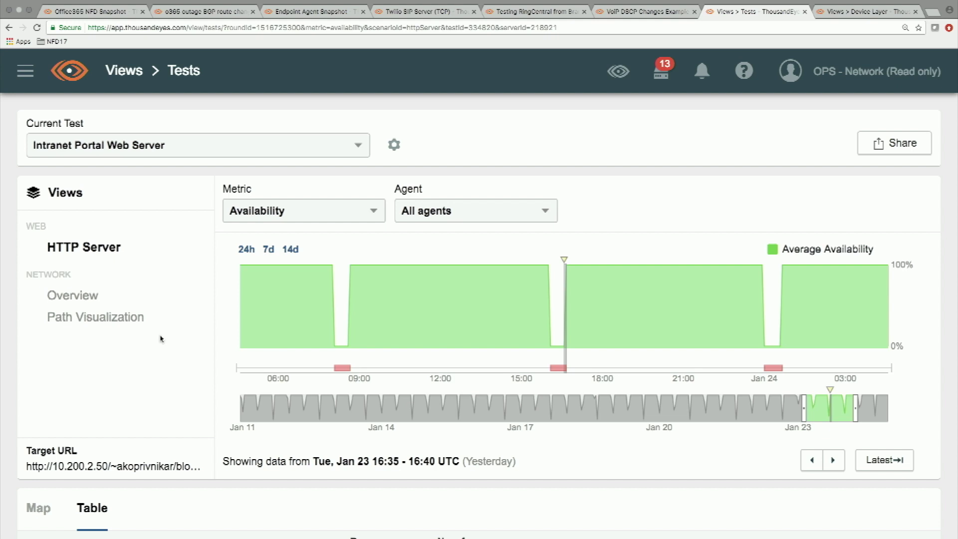
scroll(156, 364, "down", 2)
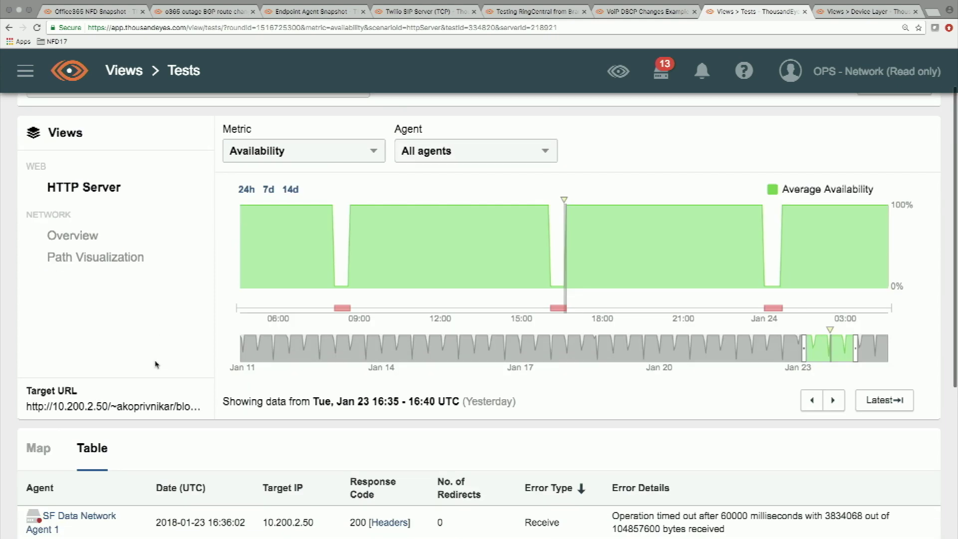
- Switch to the NFD17_Master_FINAL presentation in PowerPoint and start the slide show from the Device Layer Demo slide
key("ctrl+Up")
left_click(449, 321)
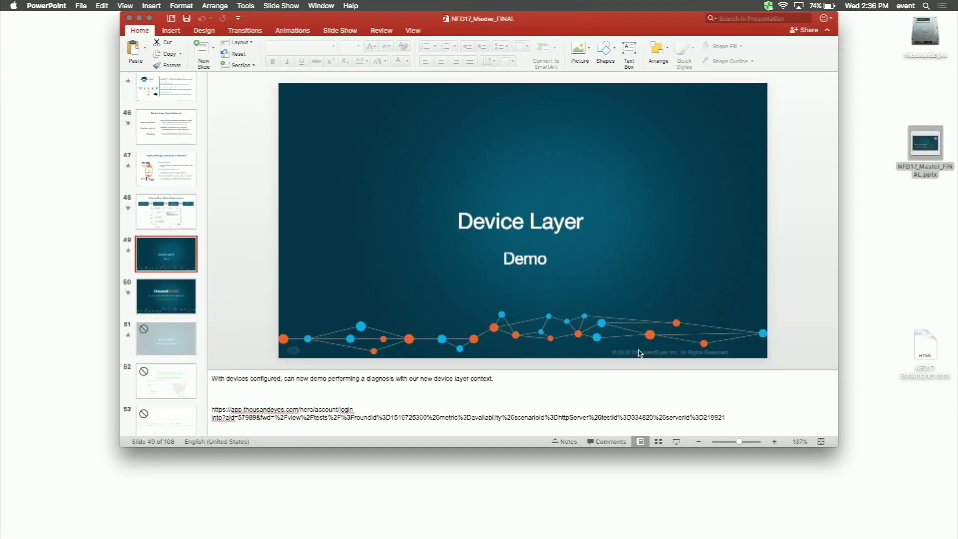
left_click(676, 443)
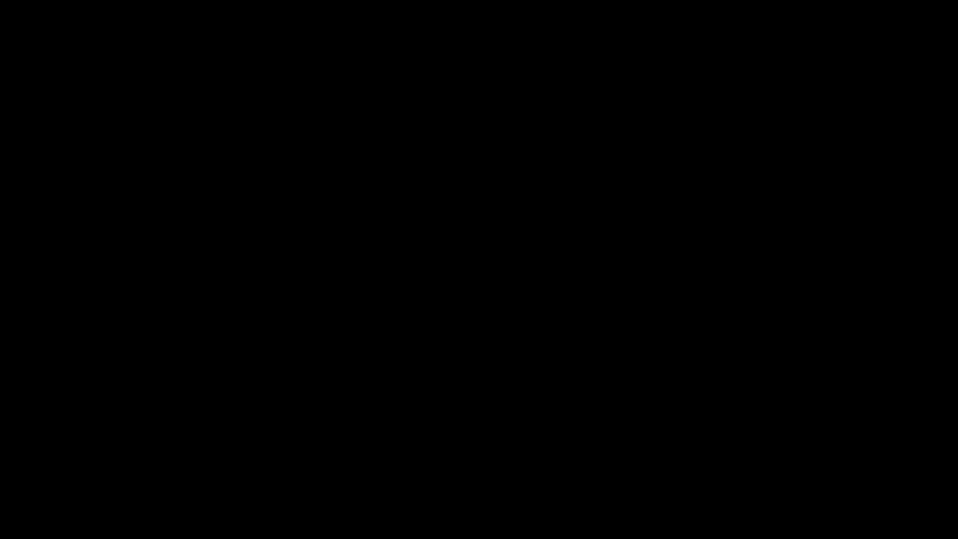